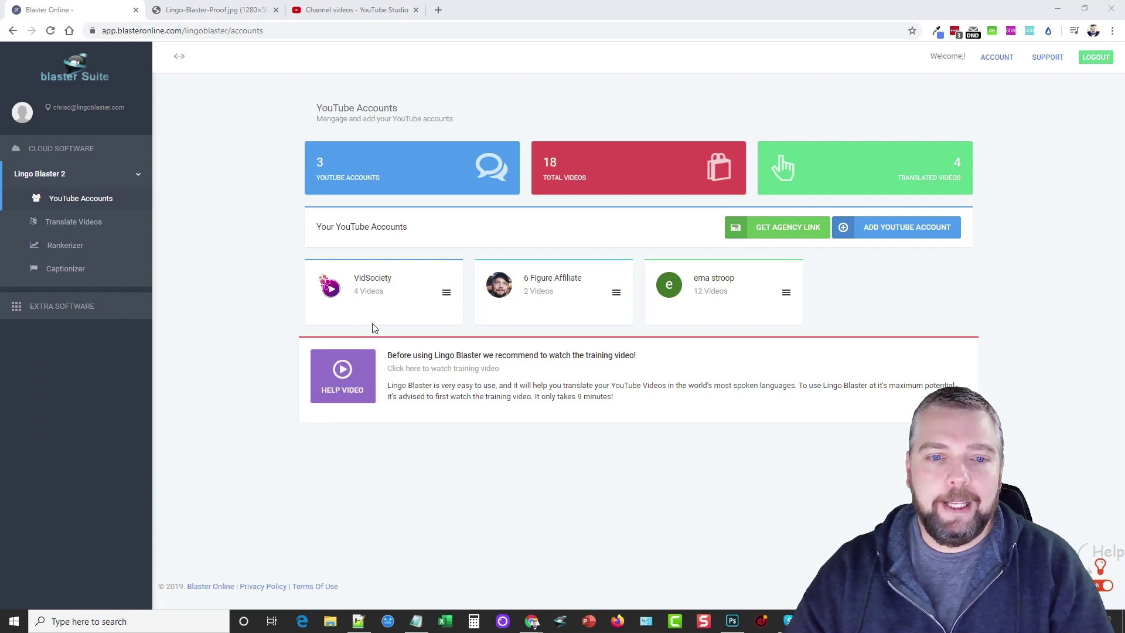
- Open Translate Videos, dismiss the training popup, and scroll to the VidSociety channel's five videos
click(65, 225)
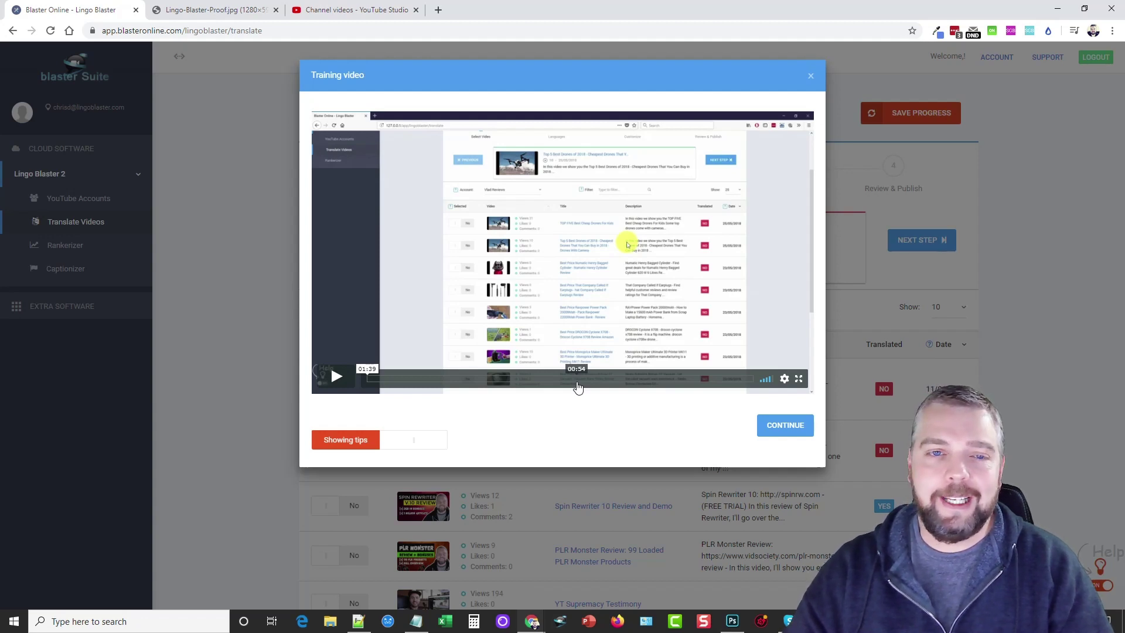
click(811, 77)
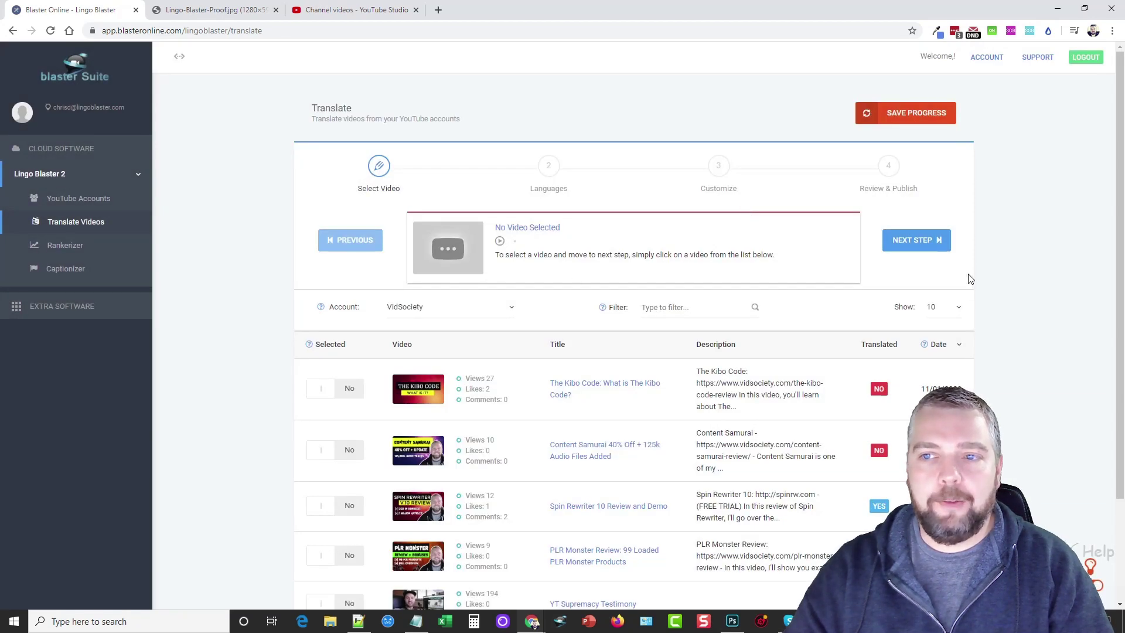
scroll(329, 392, down, 2)
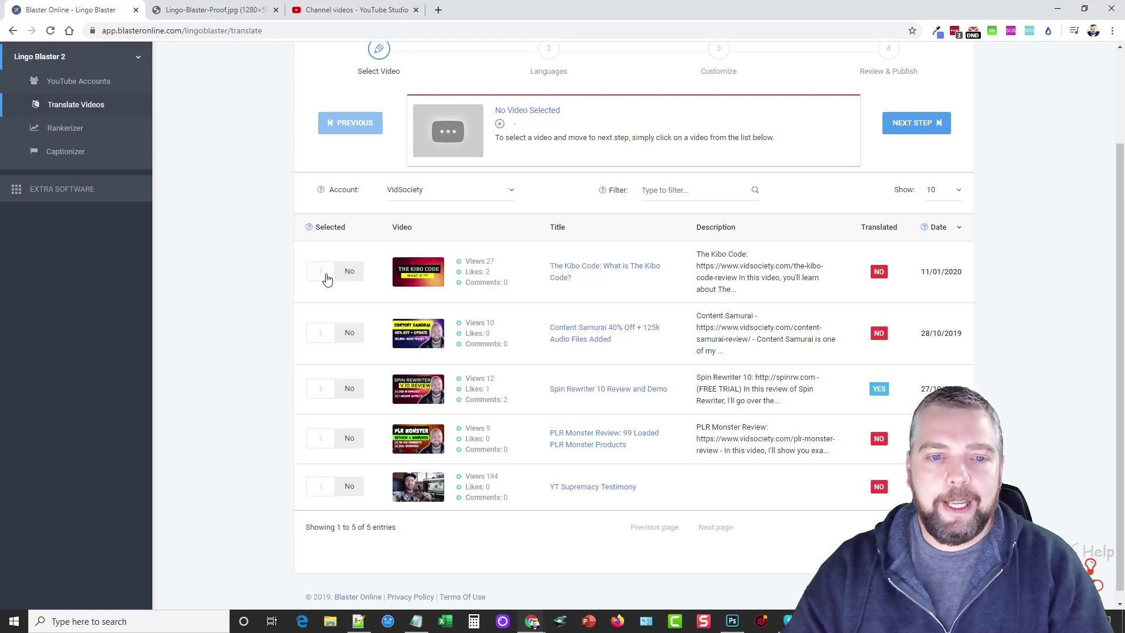
- Select The Kibo Code video for translation and dismiss the tips and training popup
click(327, 278)
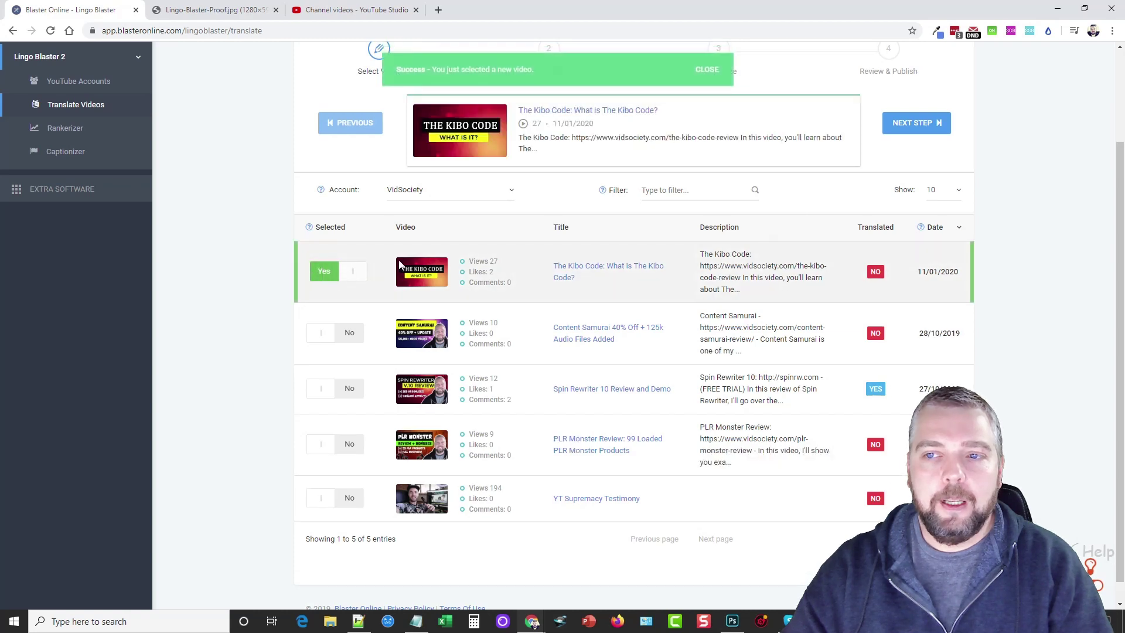
click(920, 124)
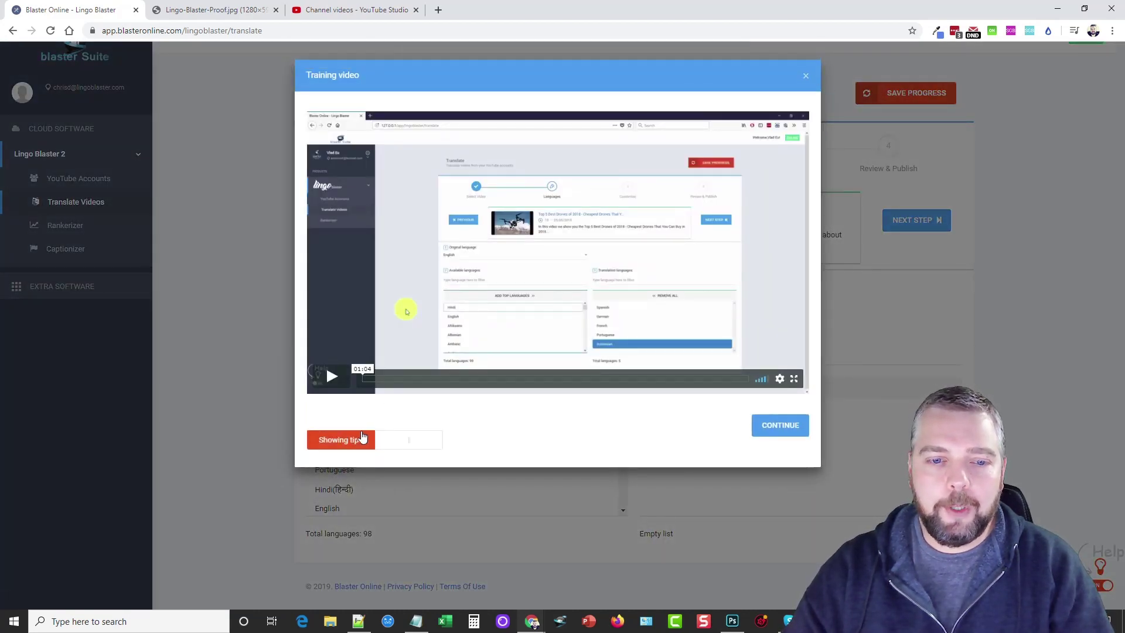
click(341, 440)
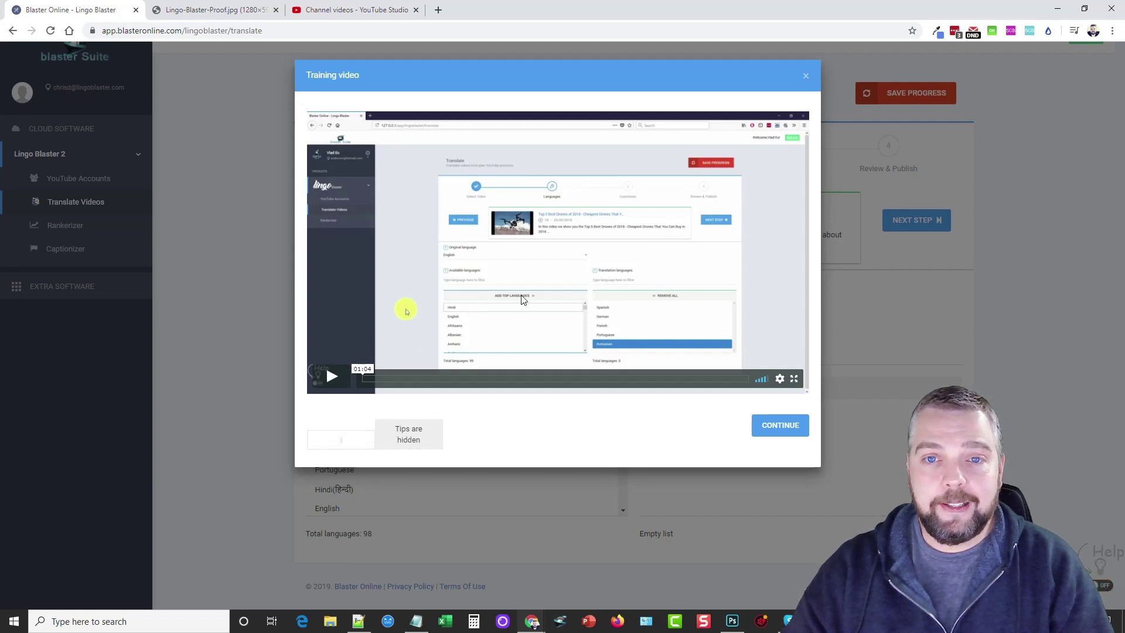
click(804, 79)
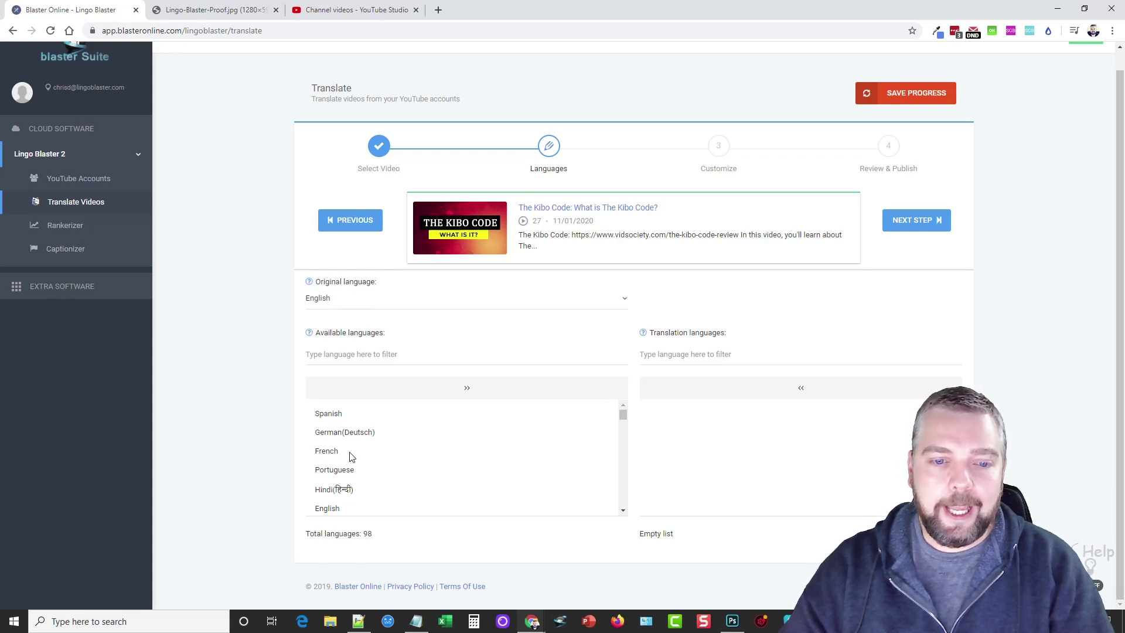
- Add Spanish, German, French, Portuguese and Hindi as the translation languages
scroll(498, 445, down, 1)
drag(623, 420, 592, 402)
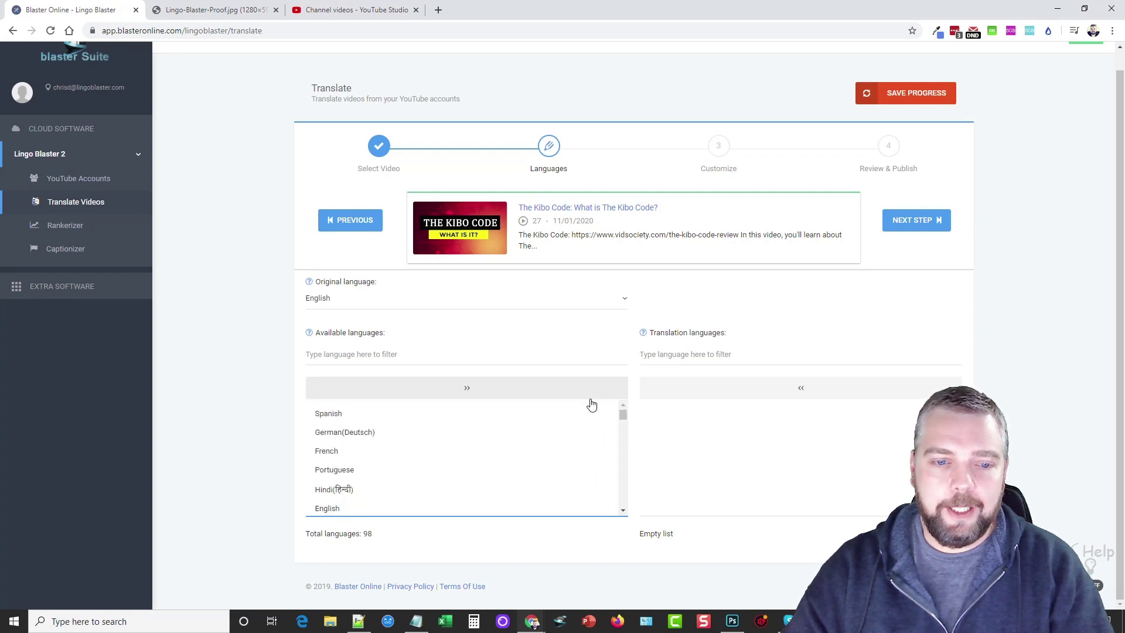
double_click(329, 414)
double_click(330, 414)
double_click(330, 414)
double_click(330, 415)
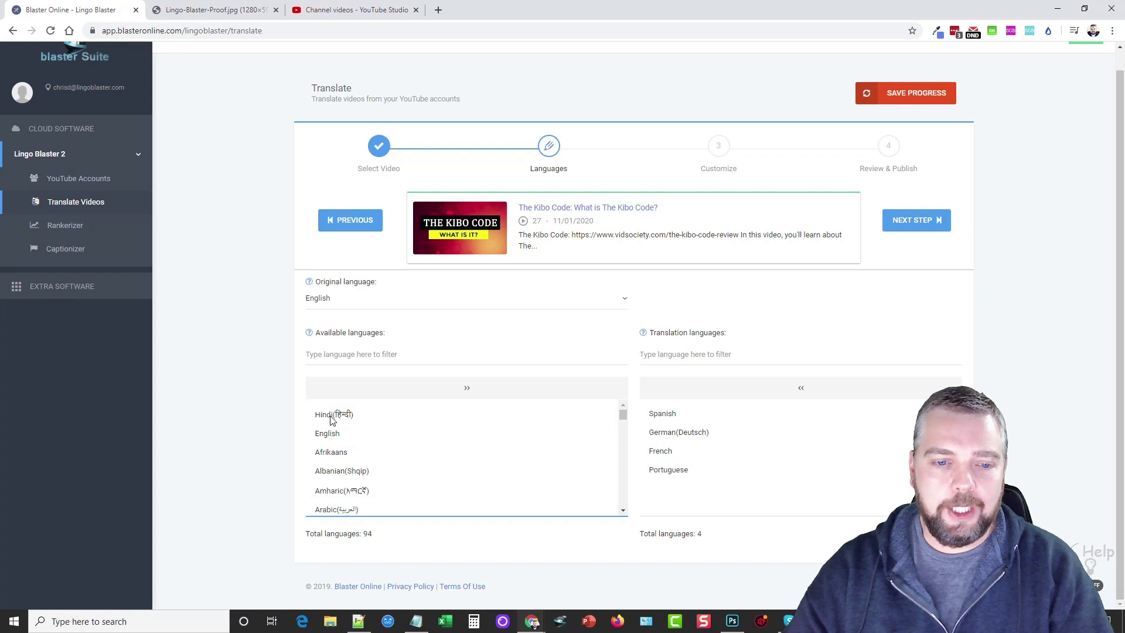
double_click(330, 415)
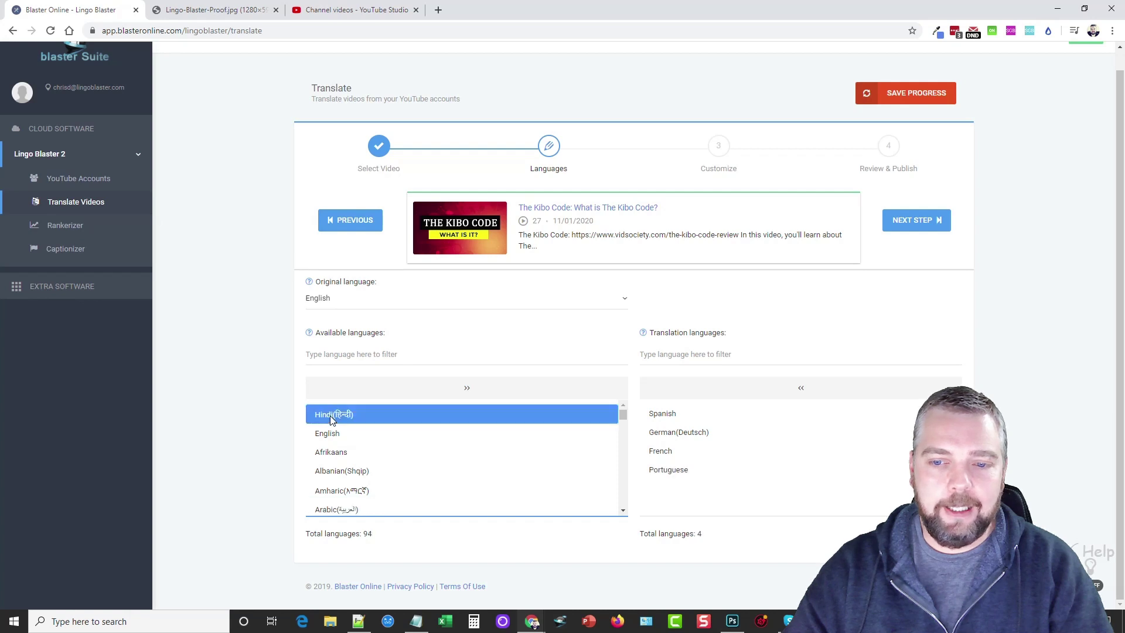
click(895, 230)
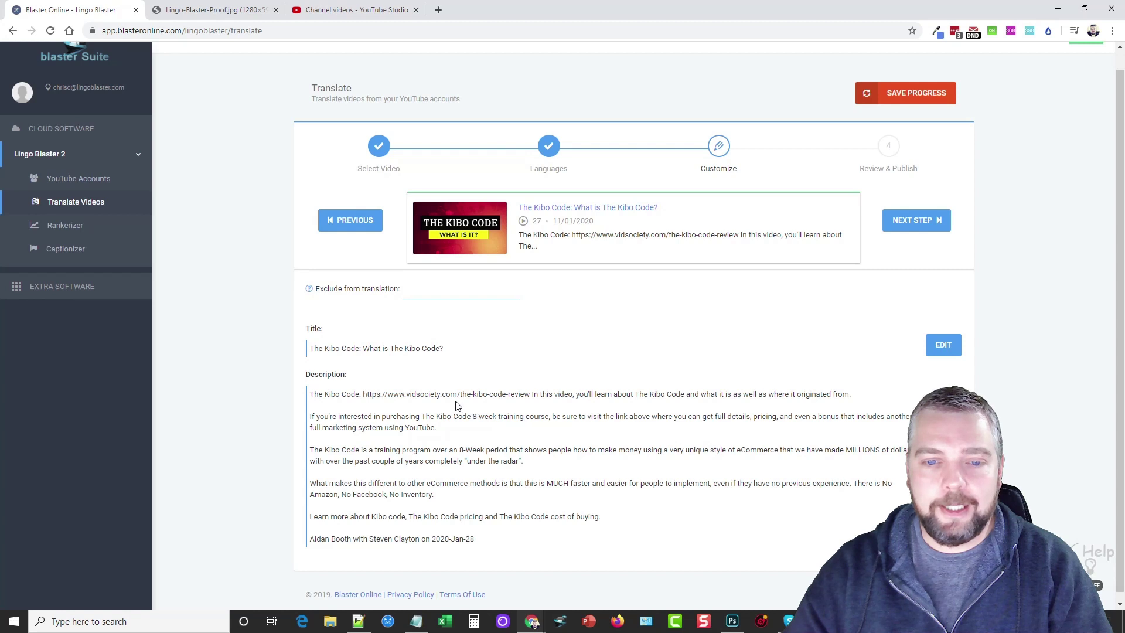
- Exclude the vidsociety URL in the description from translation, then run the translation
click(457, 404)
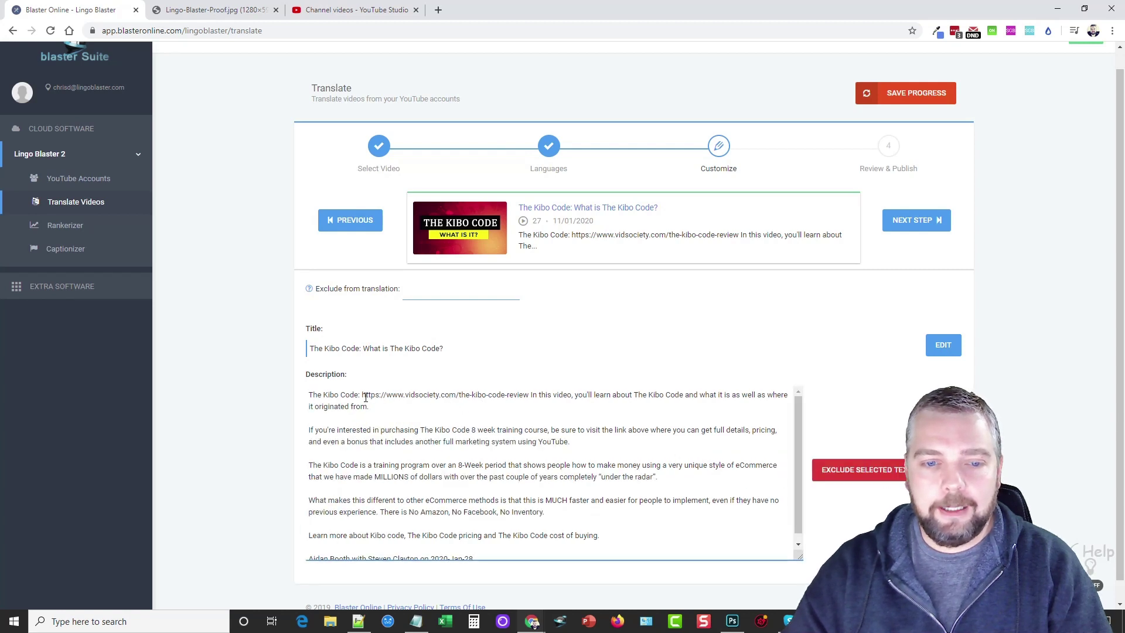
drag(362, 397, 527, 396)
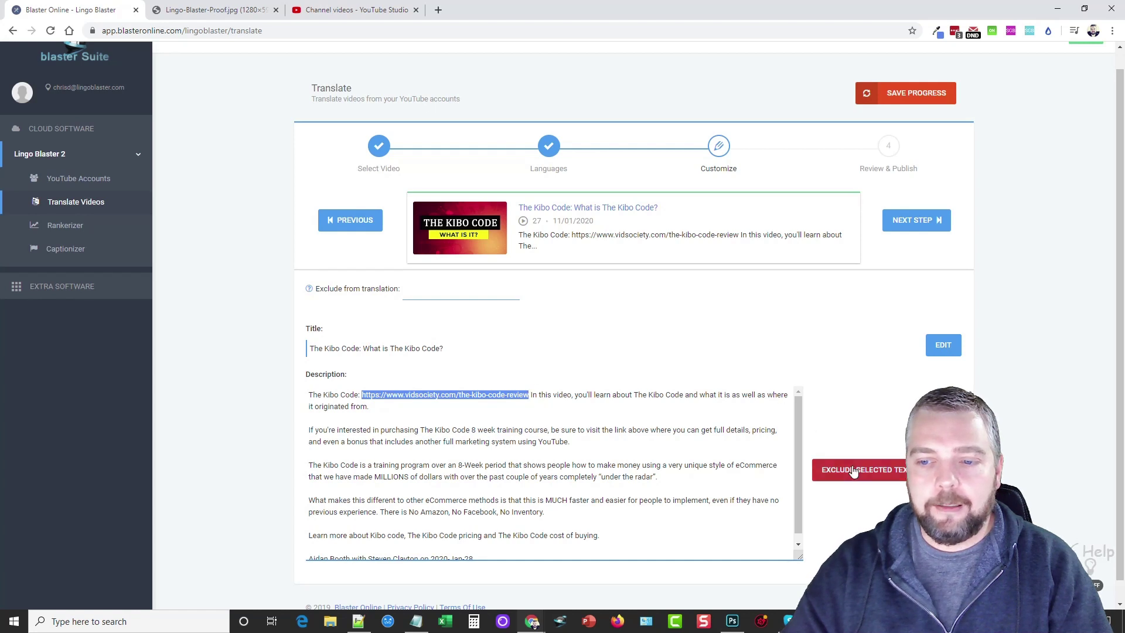
click(877, 472)
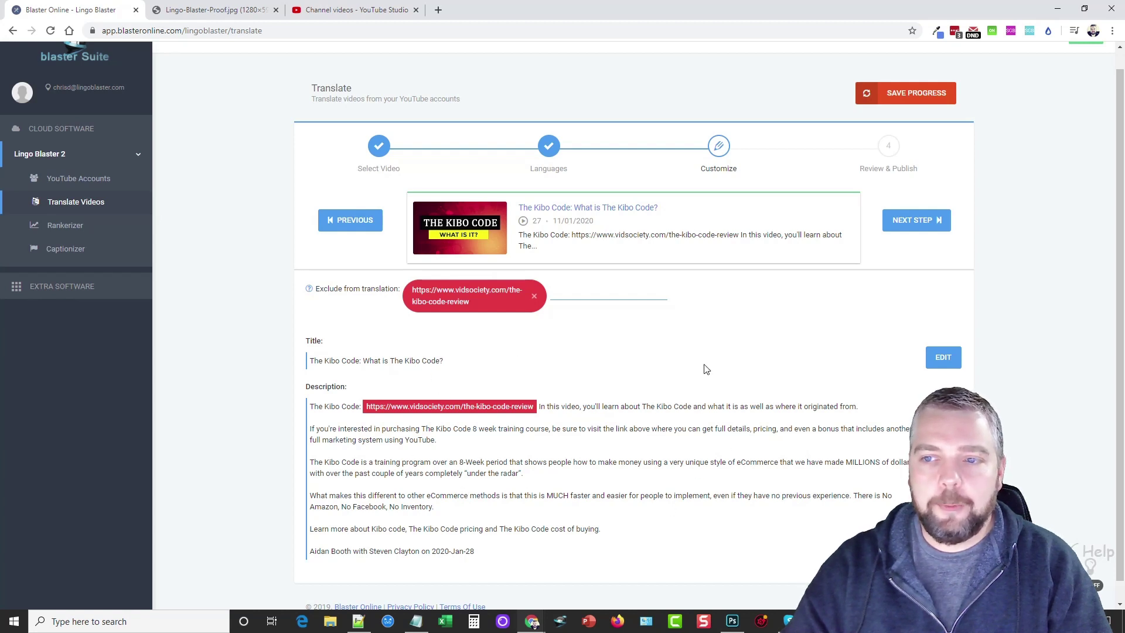
click(909, 227)
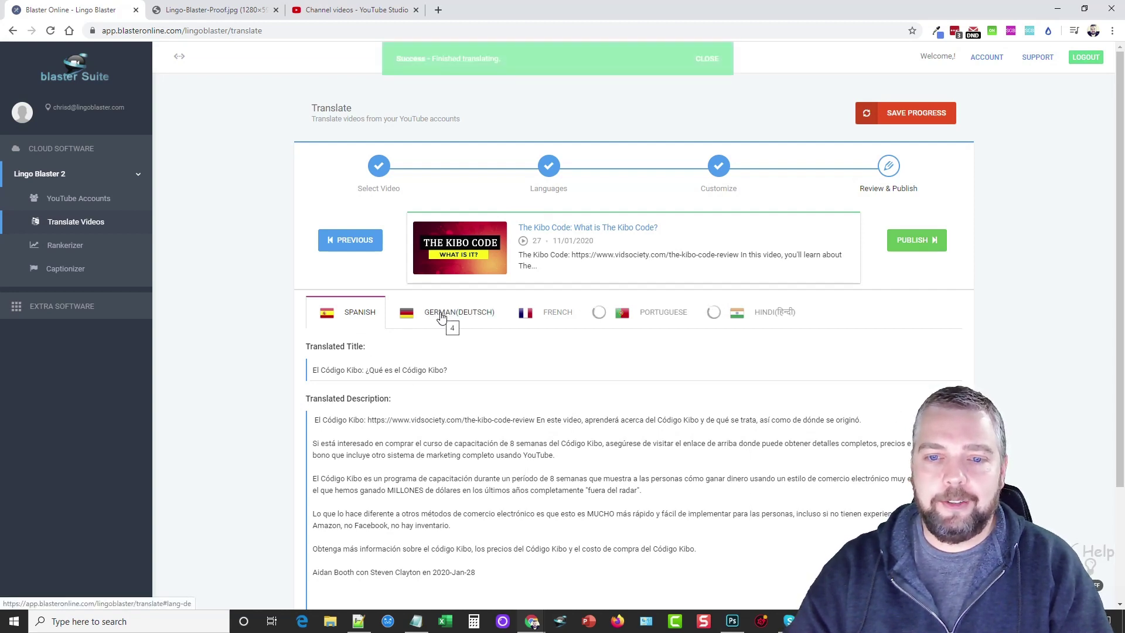
- Inspect the Spanish translated title and the link in the Spanish description
scroll(469, 317, down, 1)
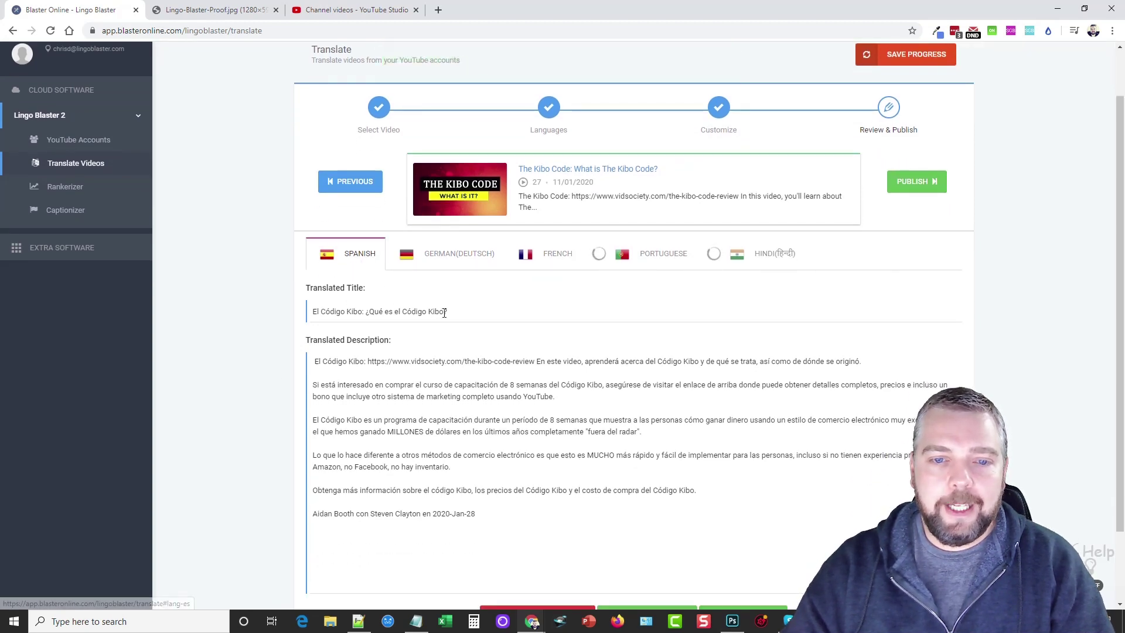
drag(445, 312, 312, 312)
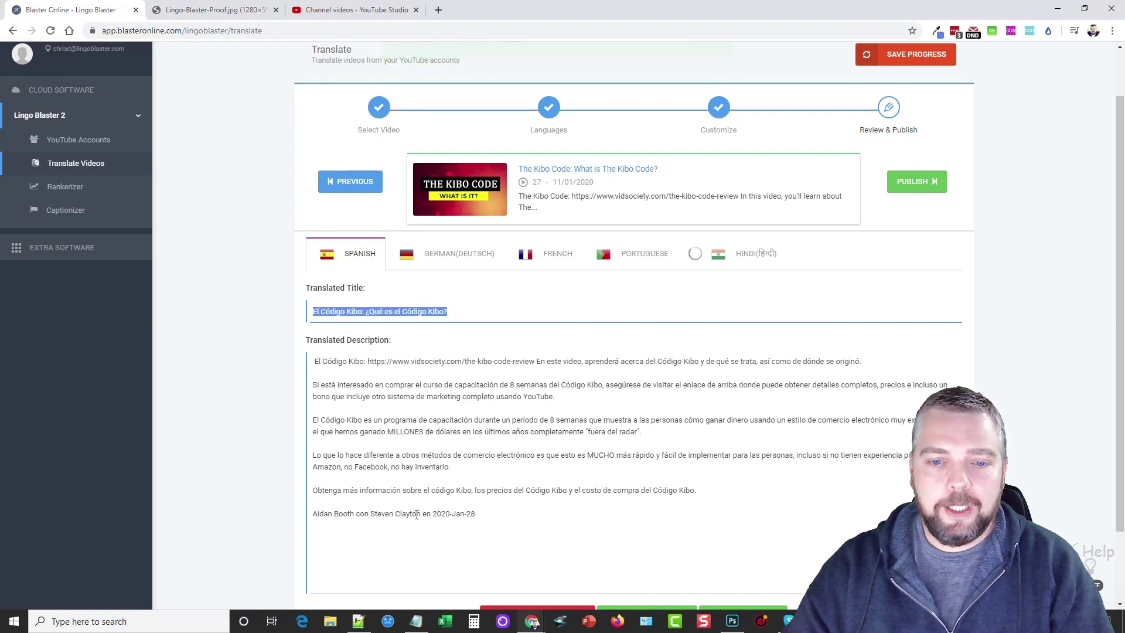
mouse_move(368, 362)
mouse_down()
mouse_move(535, 361)
mouse_move(369, 362)
mouse_up()
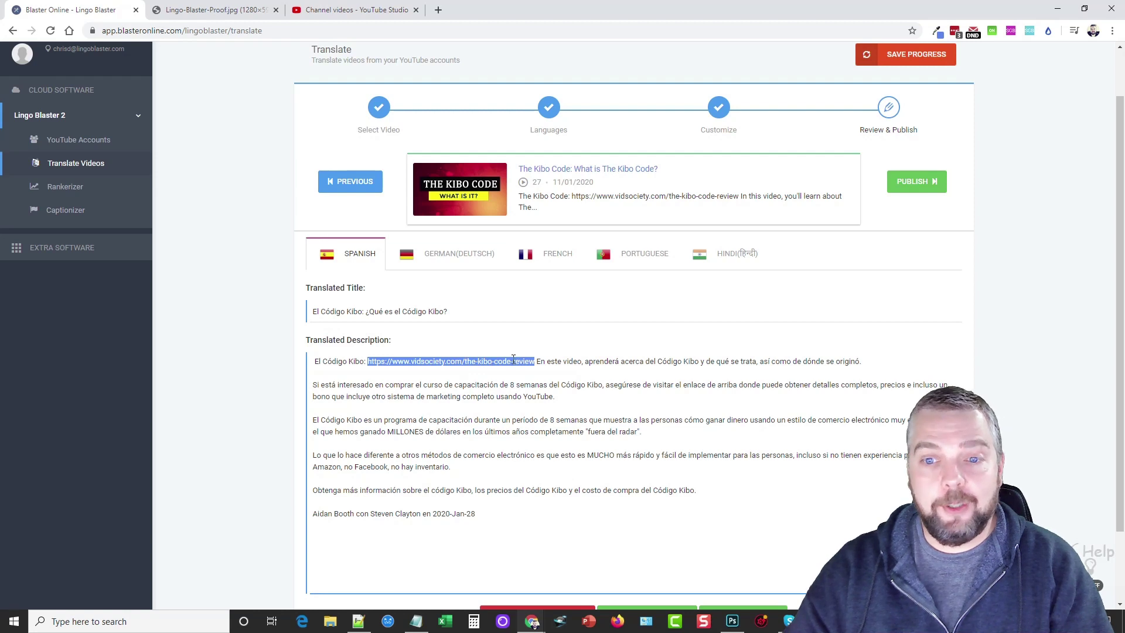
- Review the German, French, Portuguese, Hindi and Spanish translations, then go to YouTube Studio
click(439, 255)
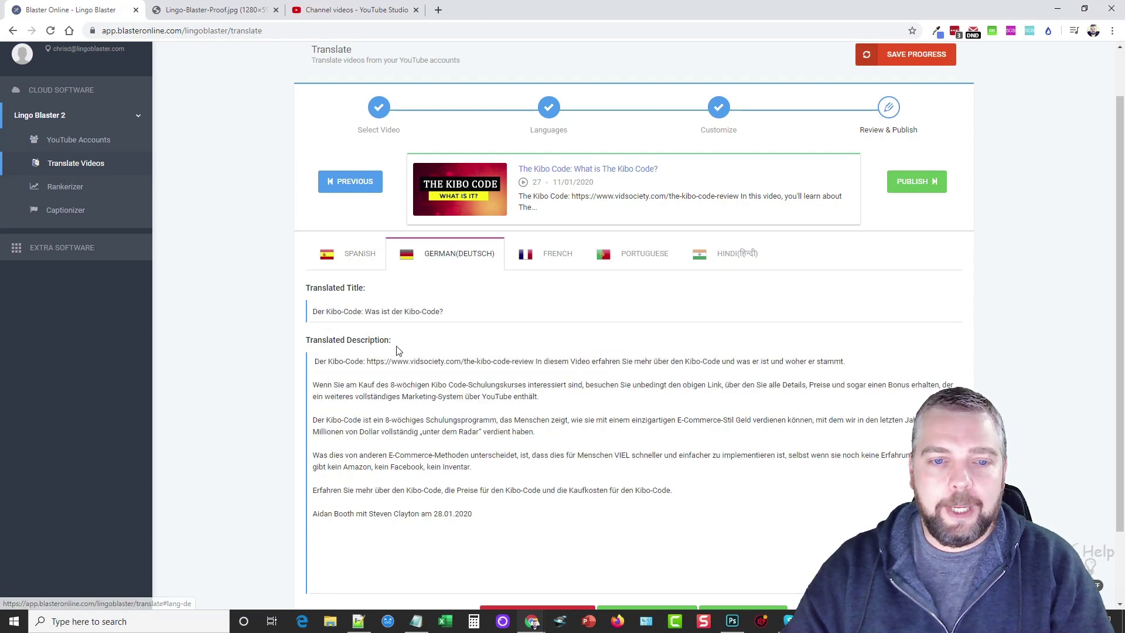
click(557, 256)
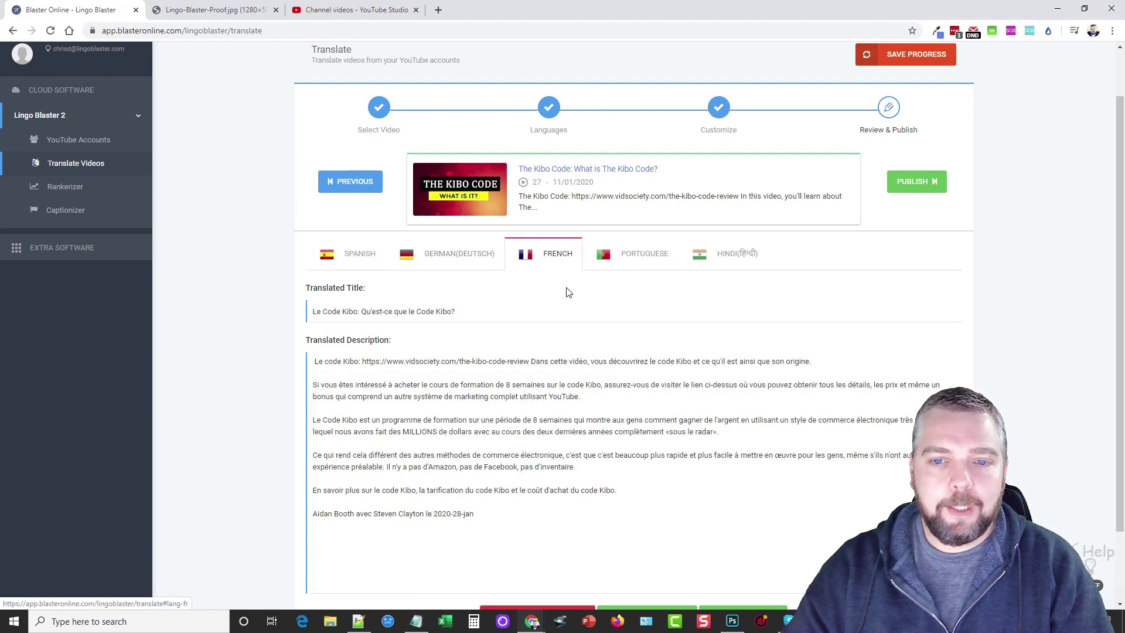
click(640, 257)
click(729, 257)
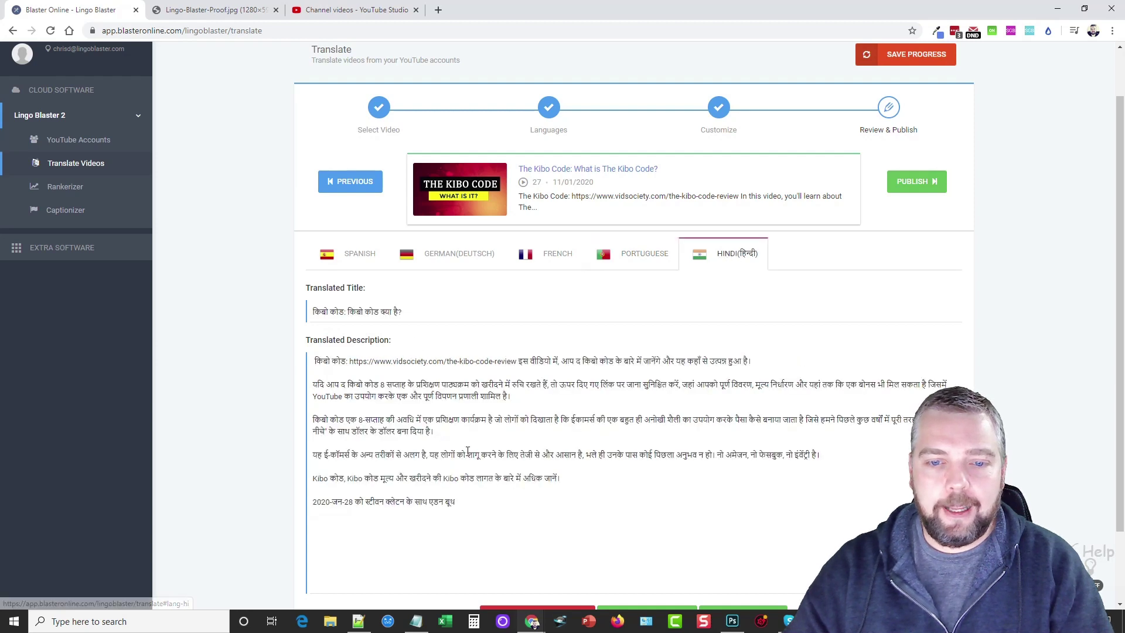
click(371, 260)
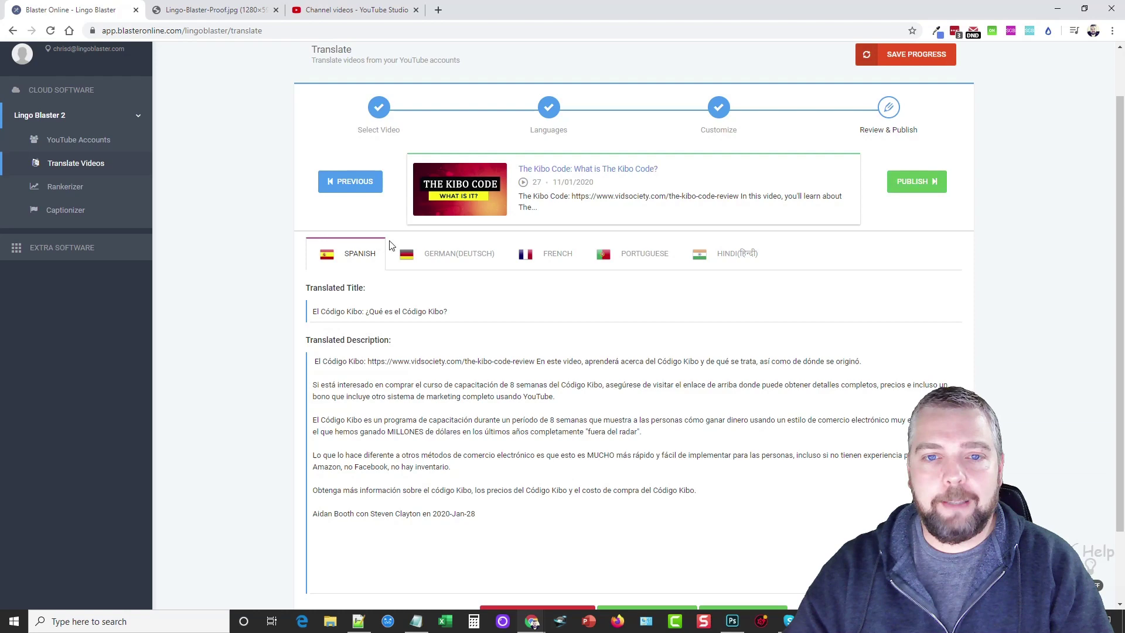
click(352, 10)
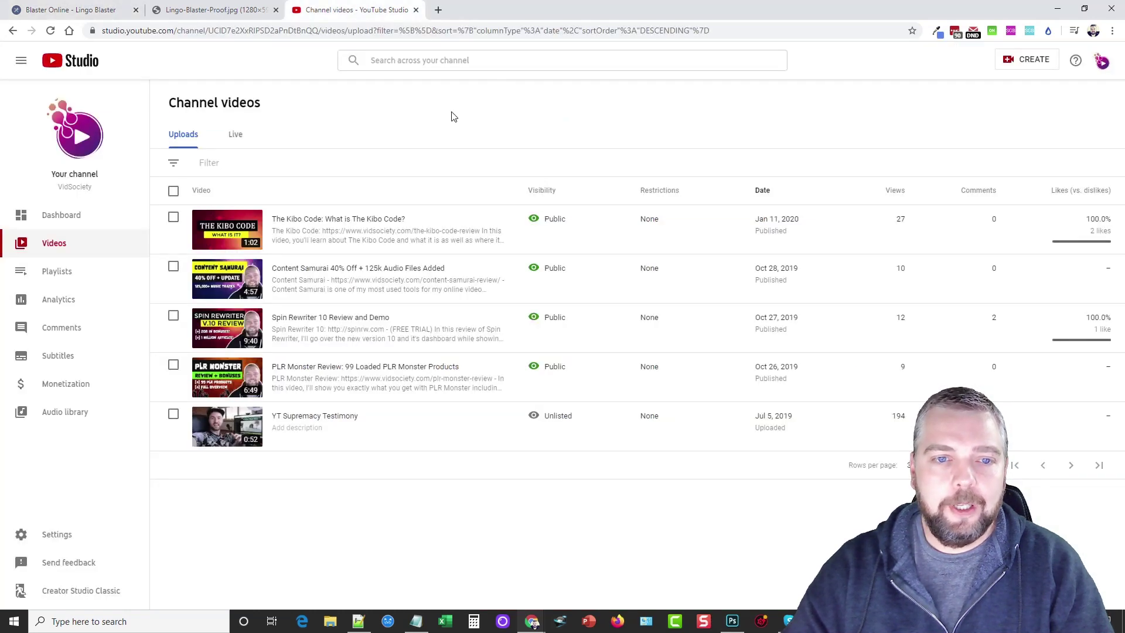
- Check The Kibo Code's Subtitles page in YouTube Studio, which lists only English
click(285, 234)
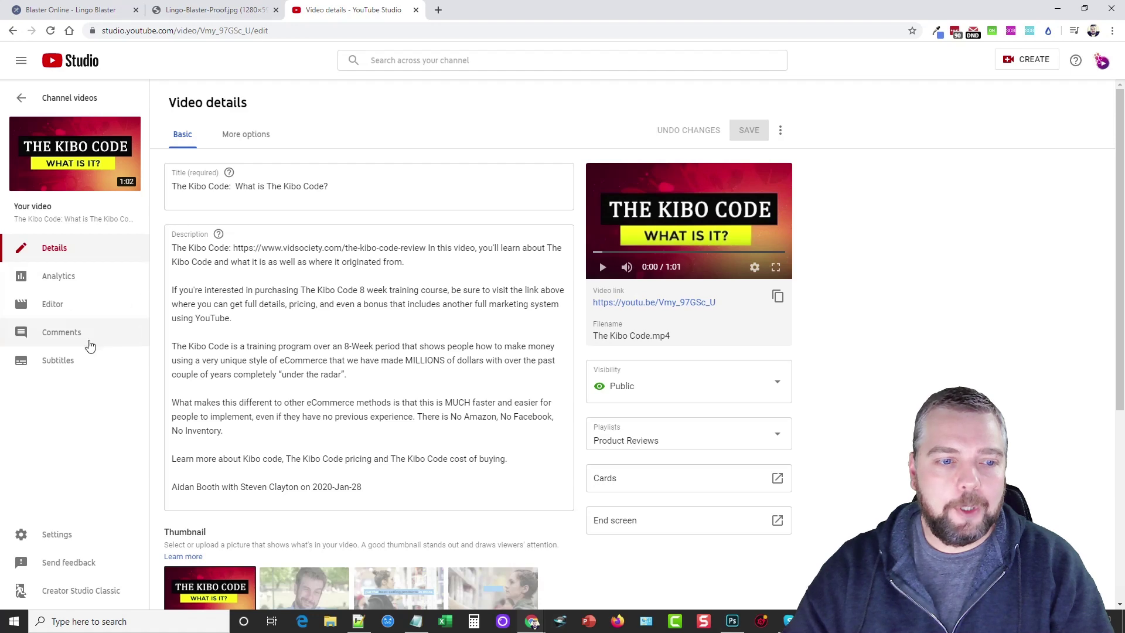
click(61, 367)
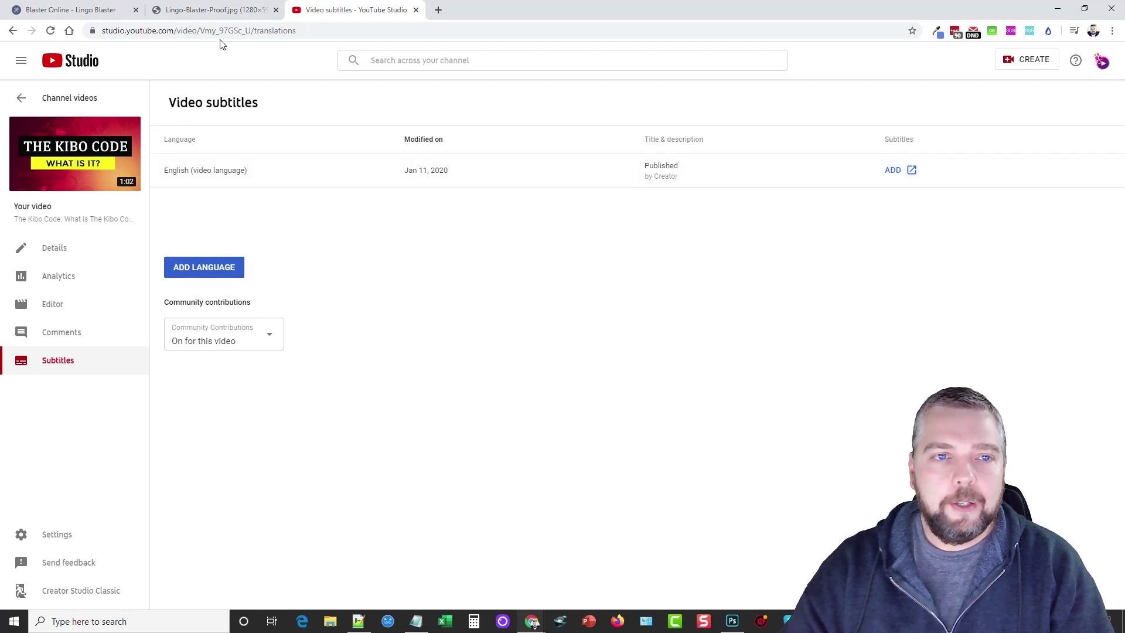
click(78, 11)
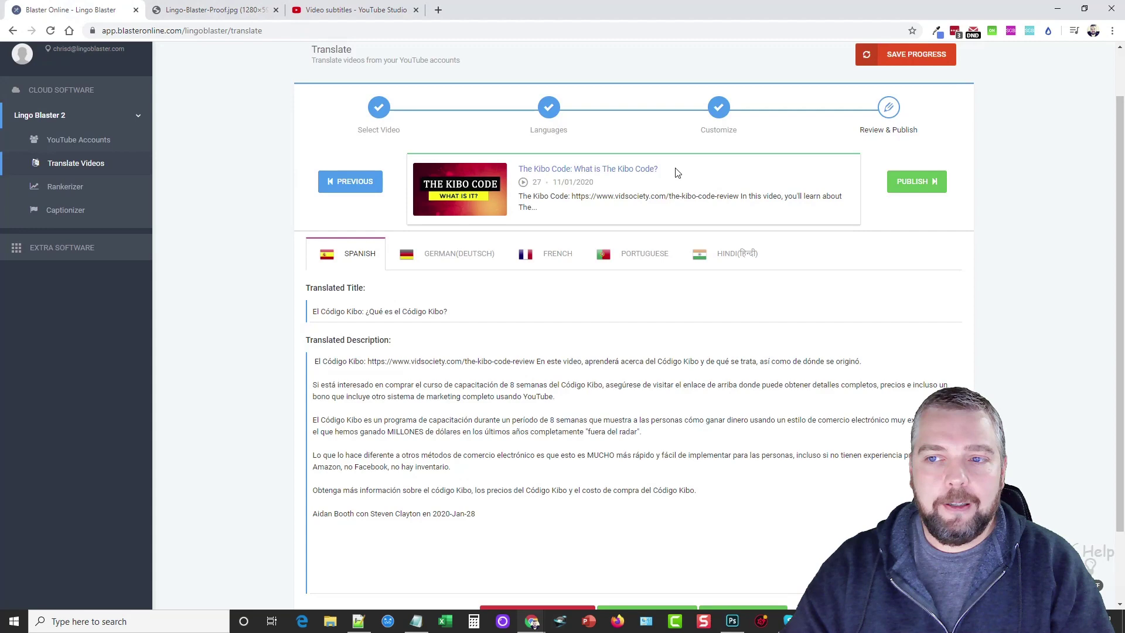
- Publish the five translations to YouTube and close the success banner and Finished updating dialog
click(917, 183)
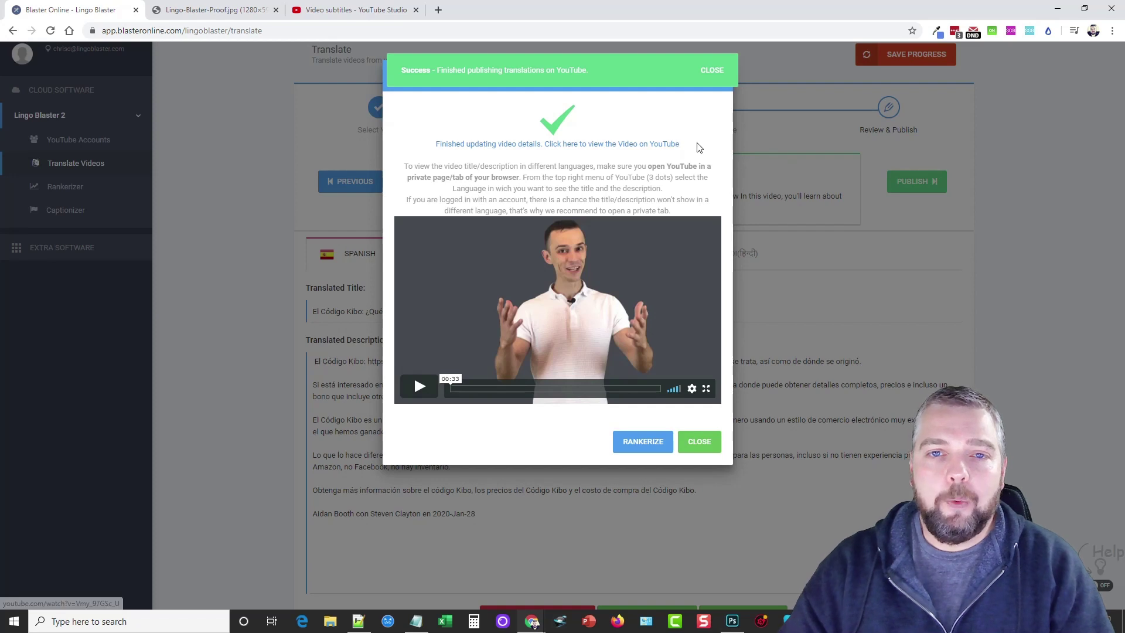
click(713, 71)
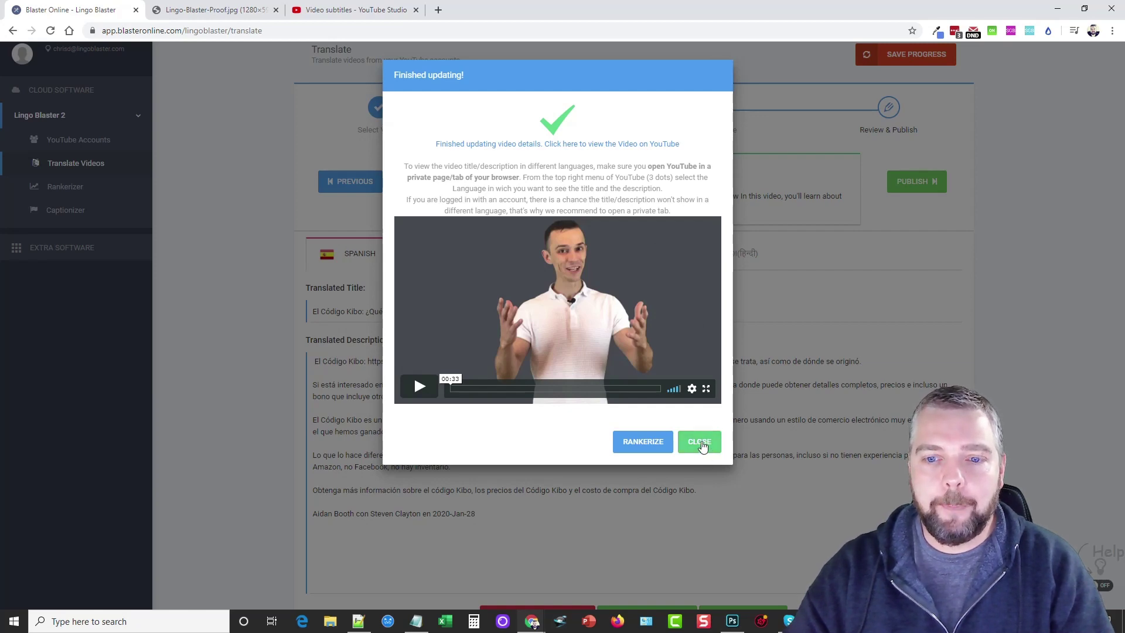
click(701, 445)
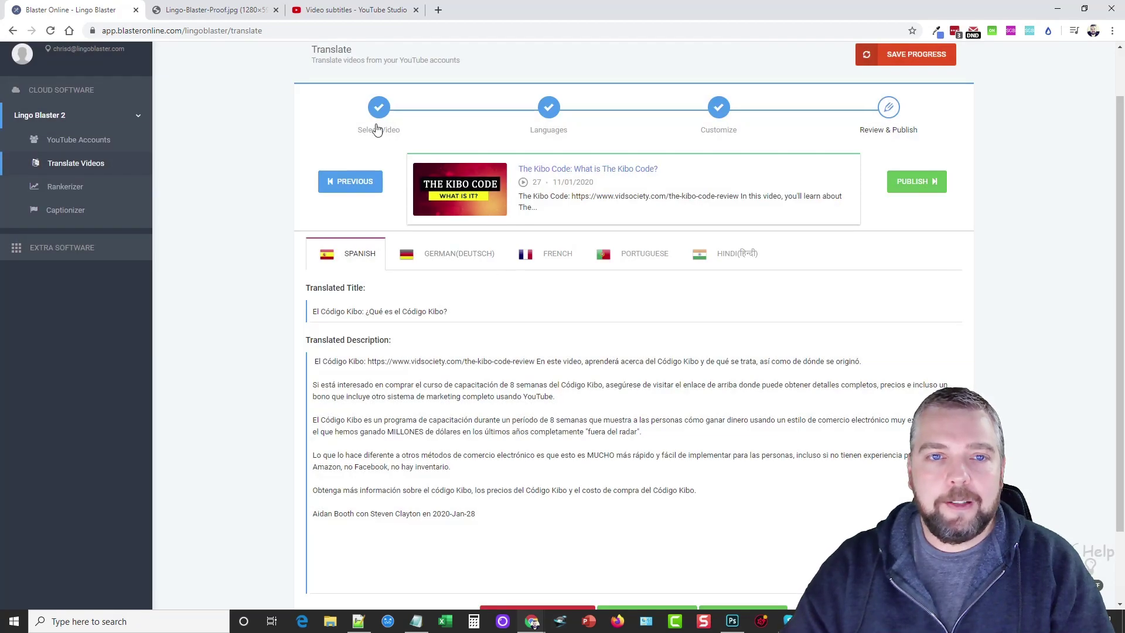
- Reload the YouTube Studio subtitles page to confirm the five new languages, then view the proof image
click(358, 10)
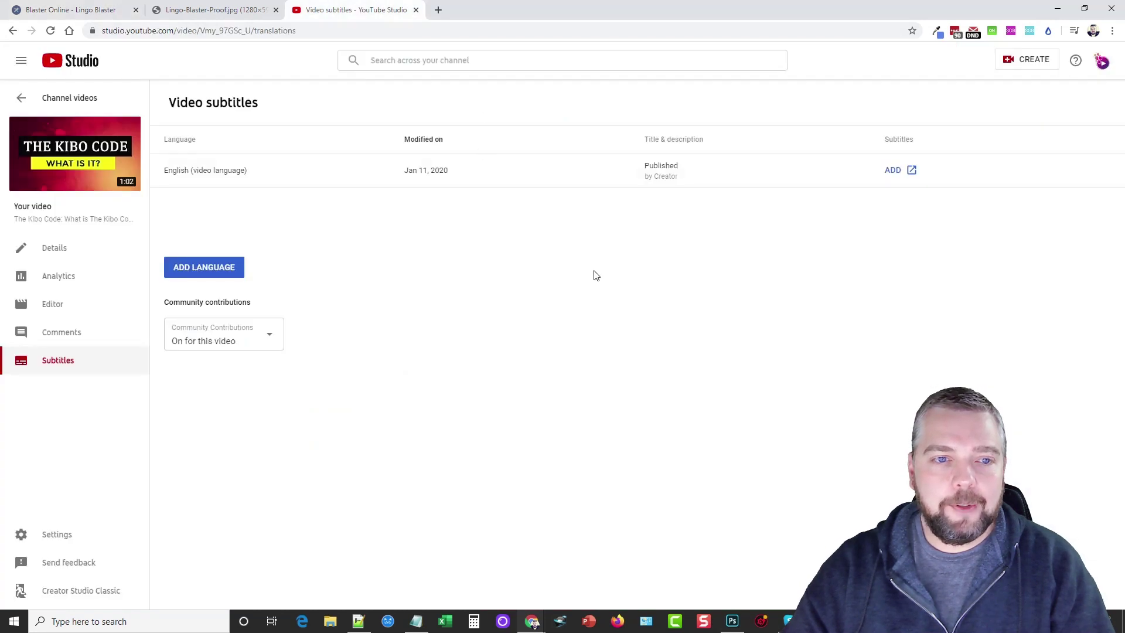
click(50, 30)
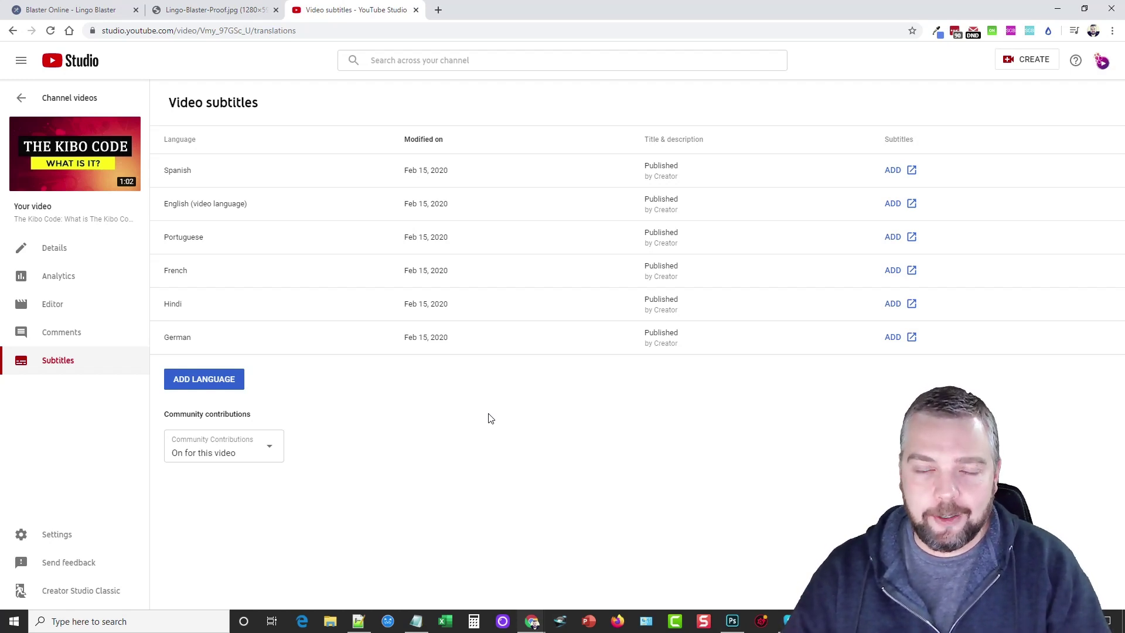
click(246, 8)
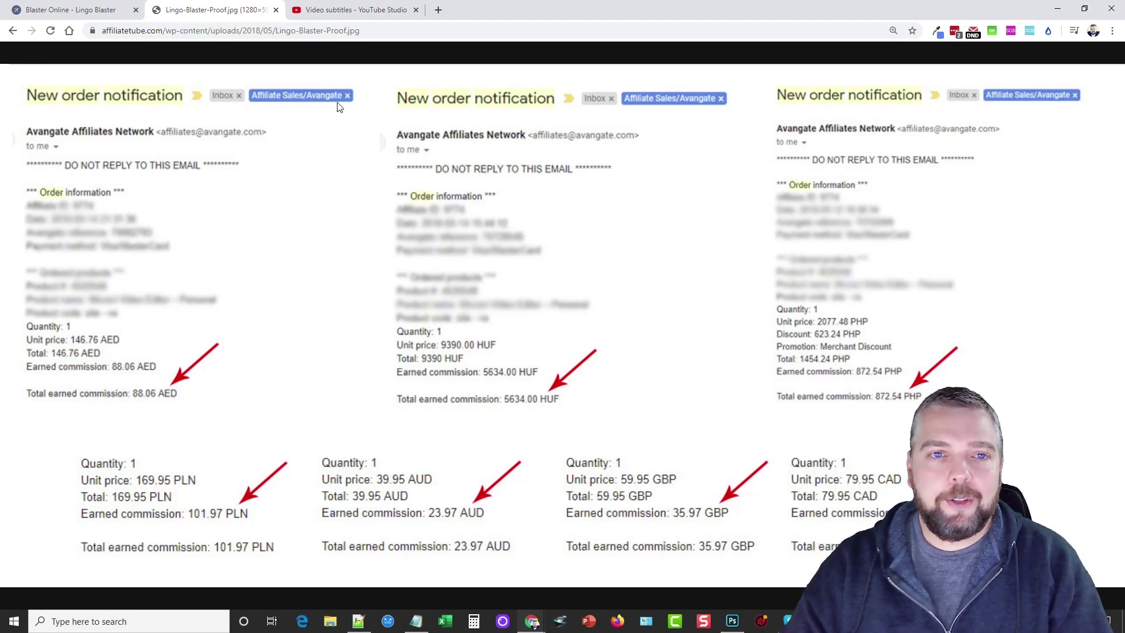
- Look again at the YouTube Studio subtitles page listing the six published languages
click(354, 10)
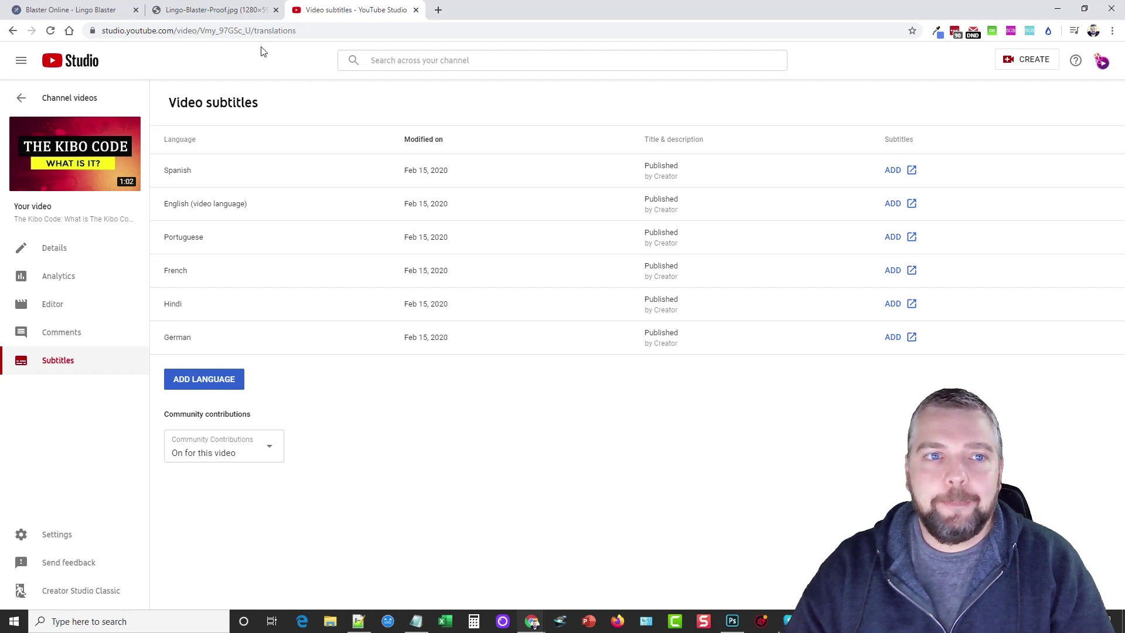
click(228, 15)
- Save the Spanish translation changes and return to Select Video, where The Kibo Code shows translated
click(82, 10)
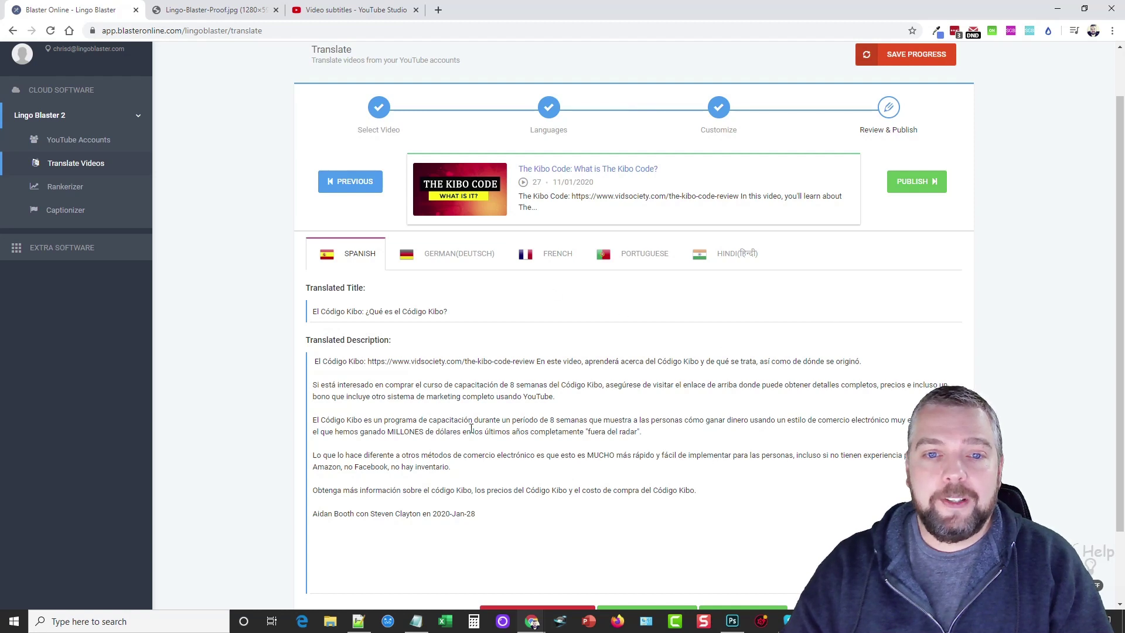
scroll(808, 322, down, 2)
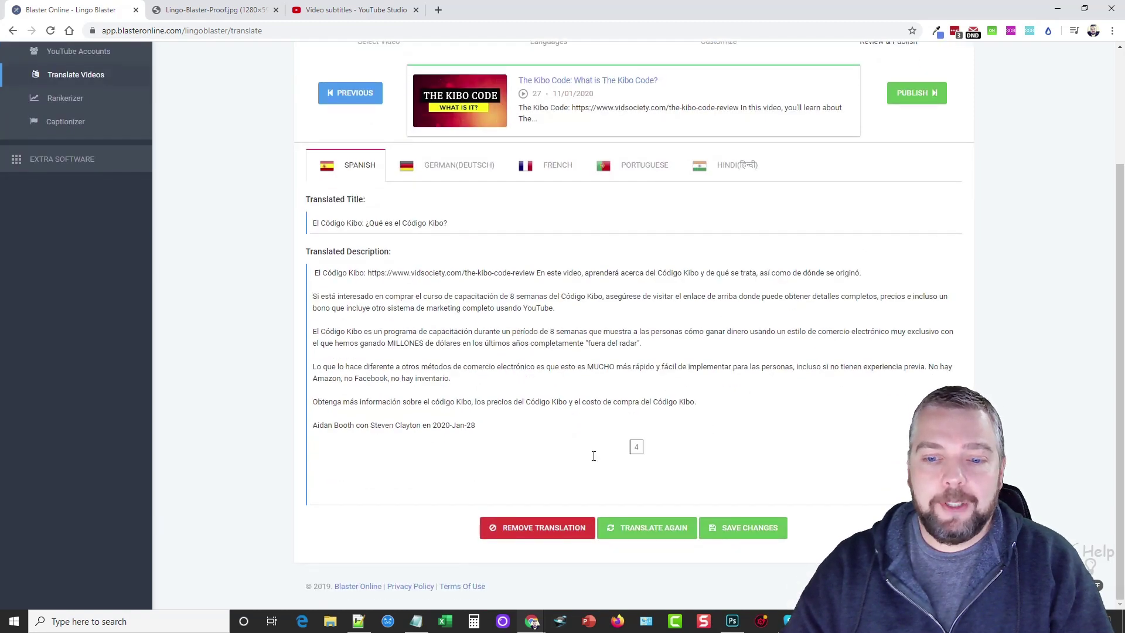
click(761, 528)
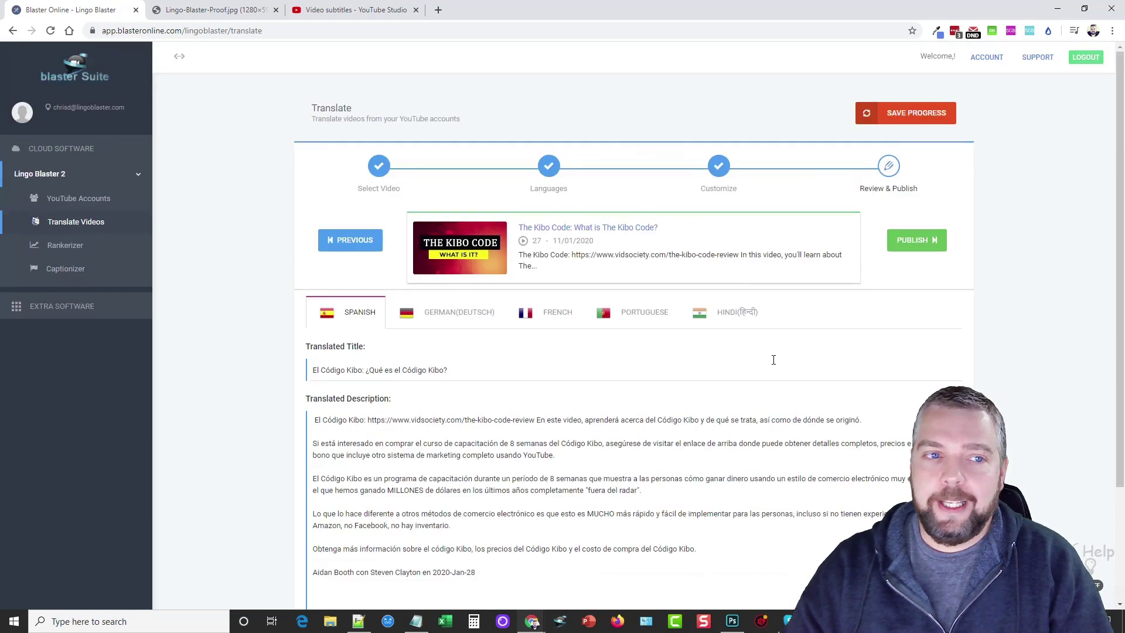
click(70, 222)
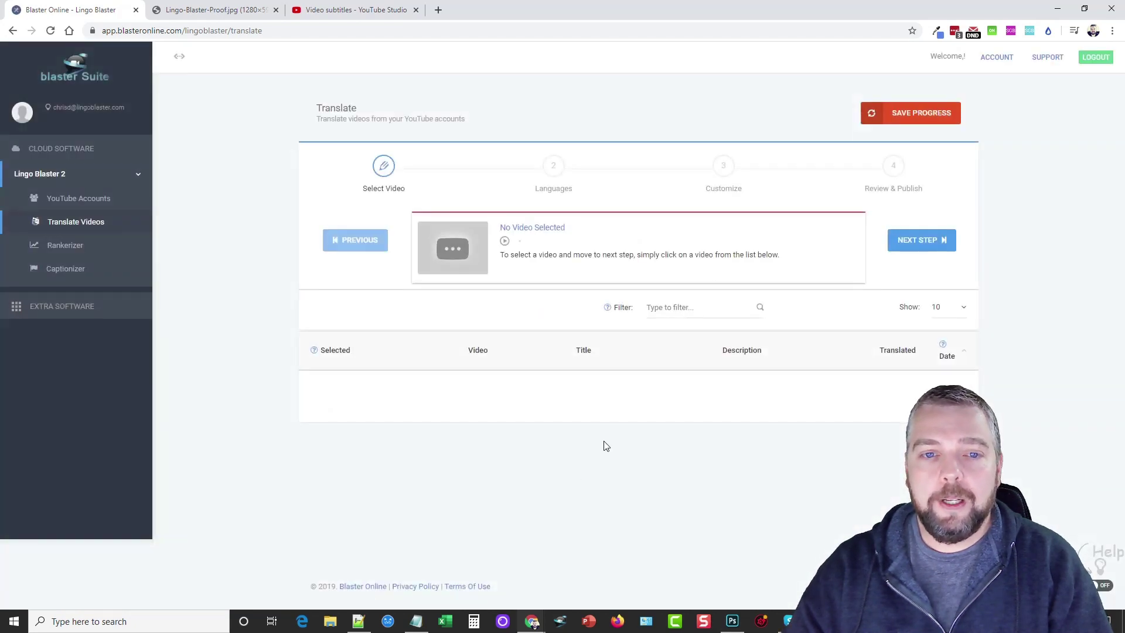
scroll(761, 352, down, 2)
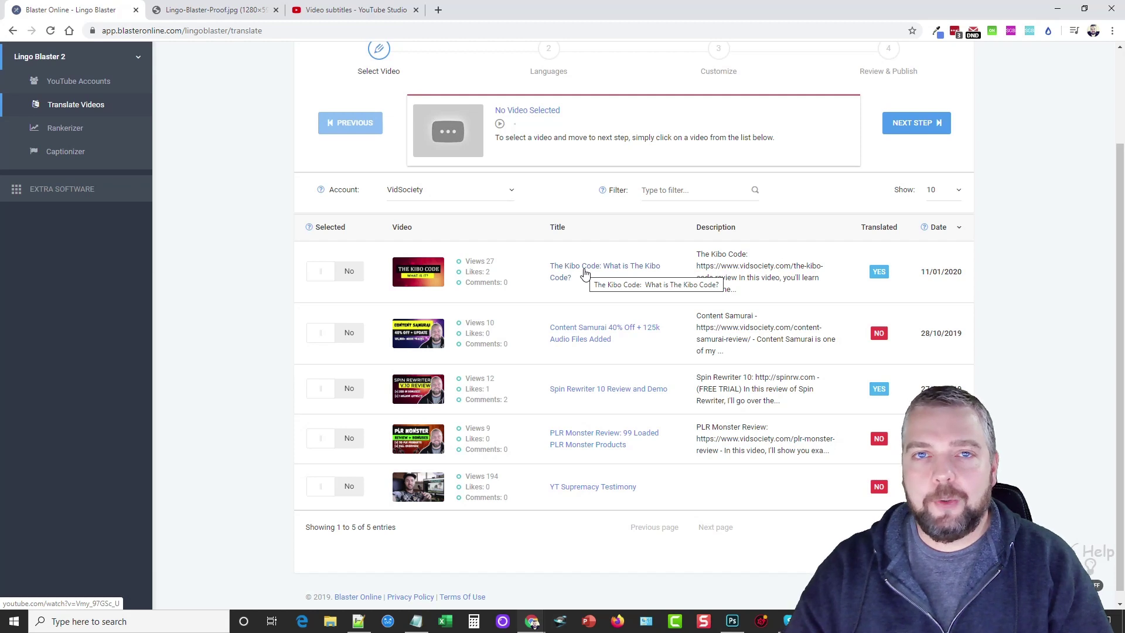
scroll(606, 377, up, 2)
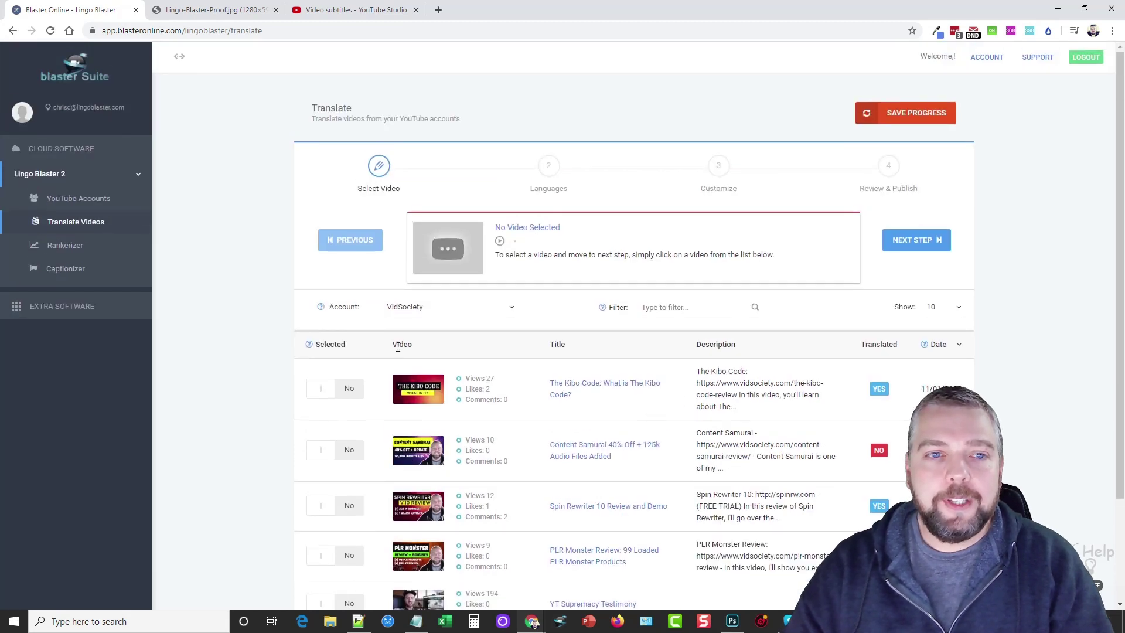